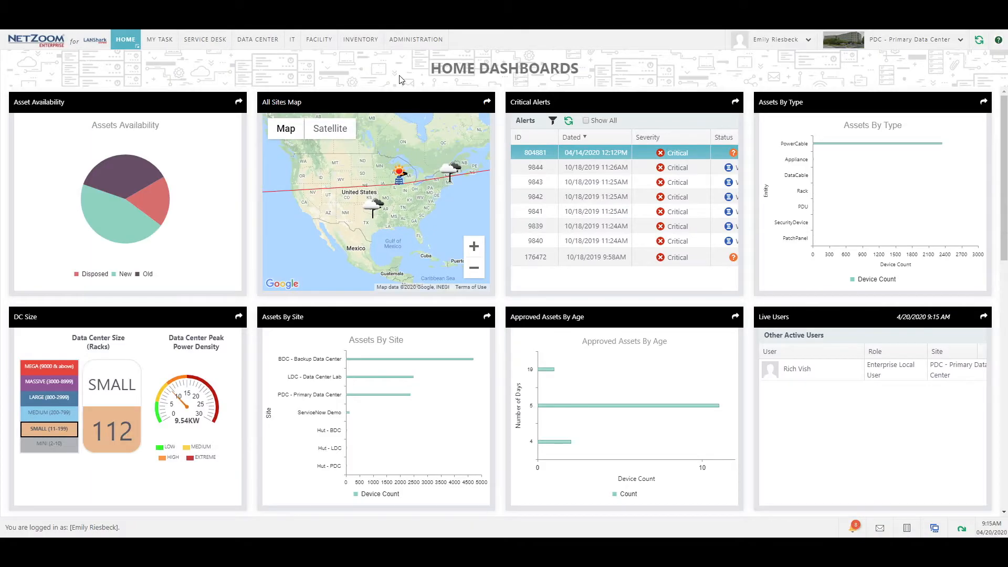
# Open the Inter-Site Connectivity administration page and view the Chicago to Germany and Backup to Lab paths.
pyautogui.click(418, 40)
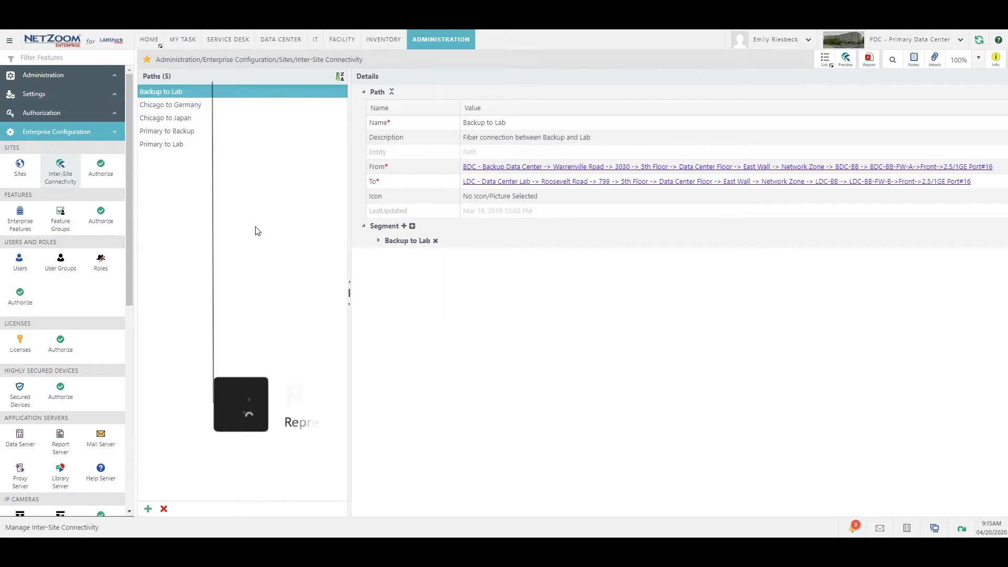
pyautogui.click(192, 108)
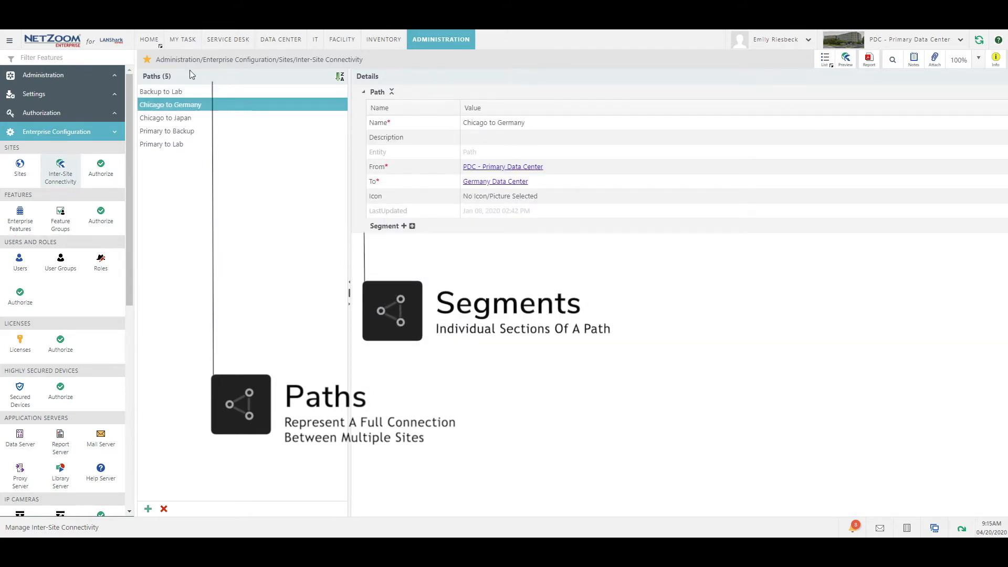
pyautogui.click(185, 92)
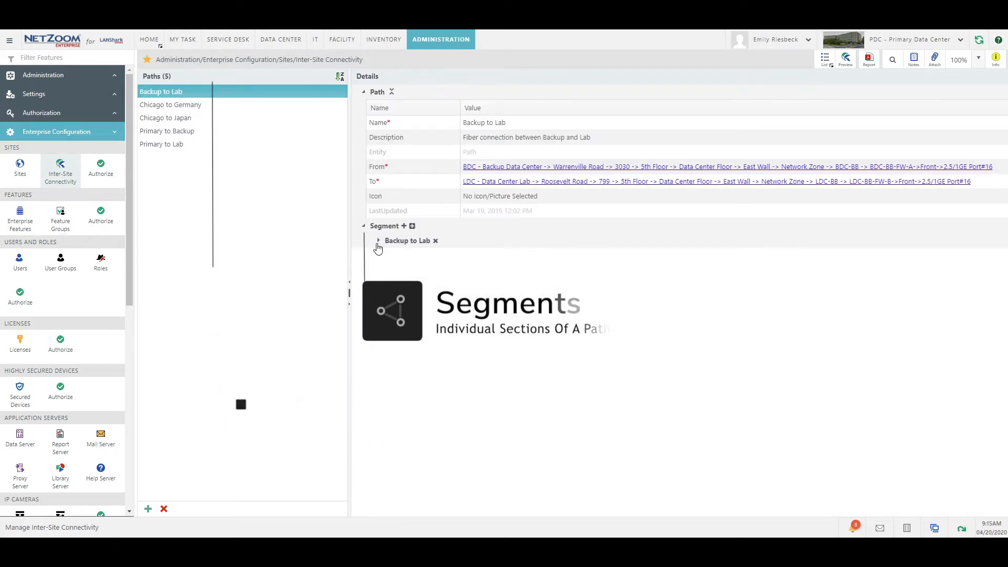
pyautogui.click(378, 242)
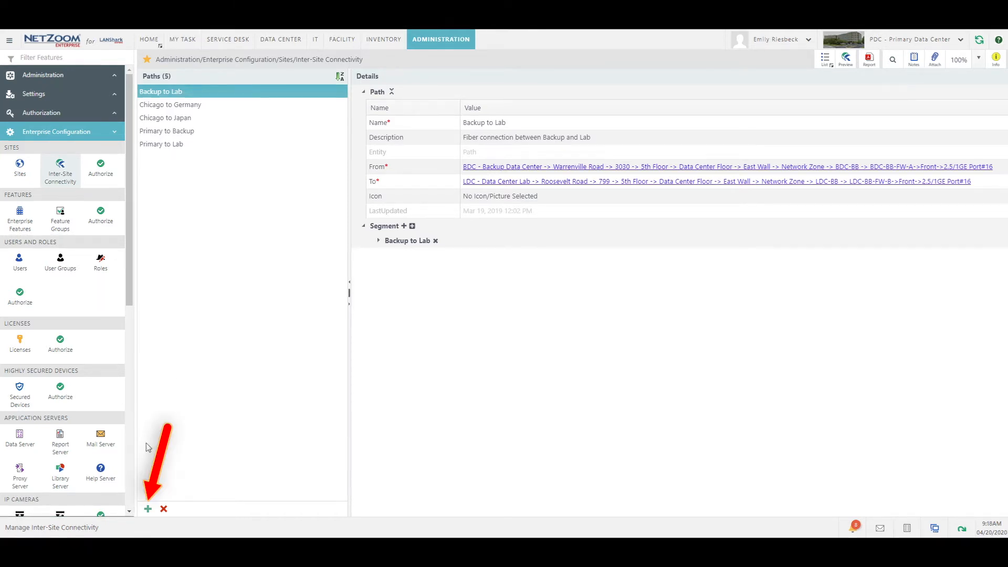
# Add a path named PDC to Hut and start choosing its From node with PDC - Primary Data Center as the site.
pyautogui.click(148, 509)
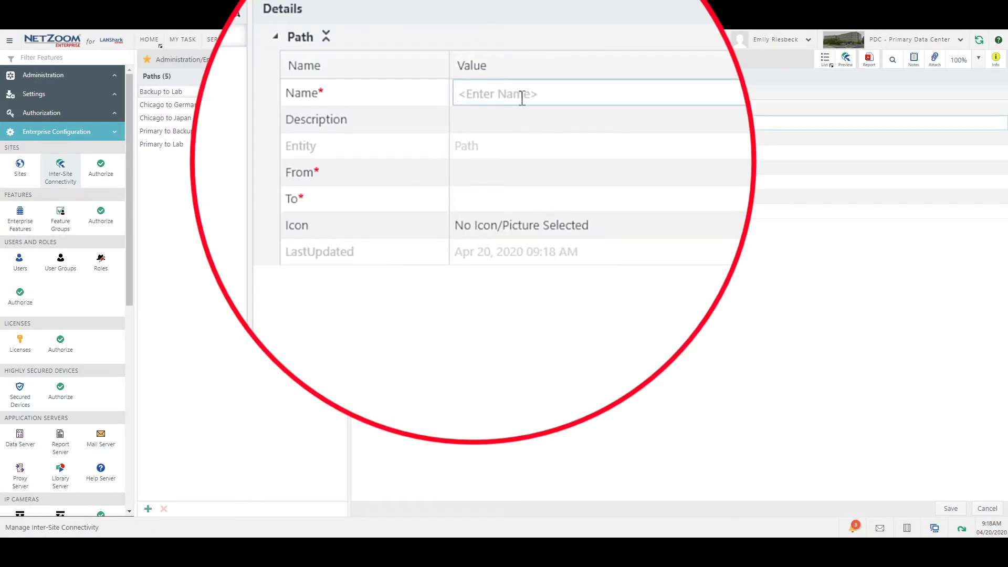
pyautogui.write('PDC to Hut')
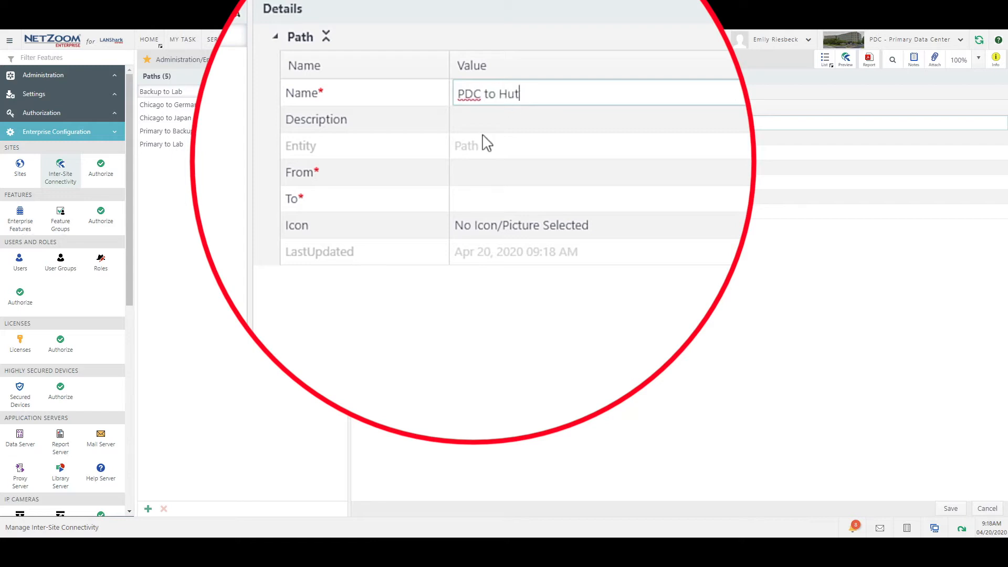
pyautogui.click(496, 180)
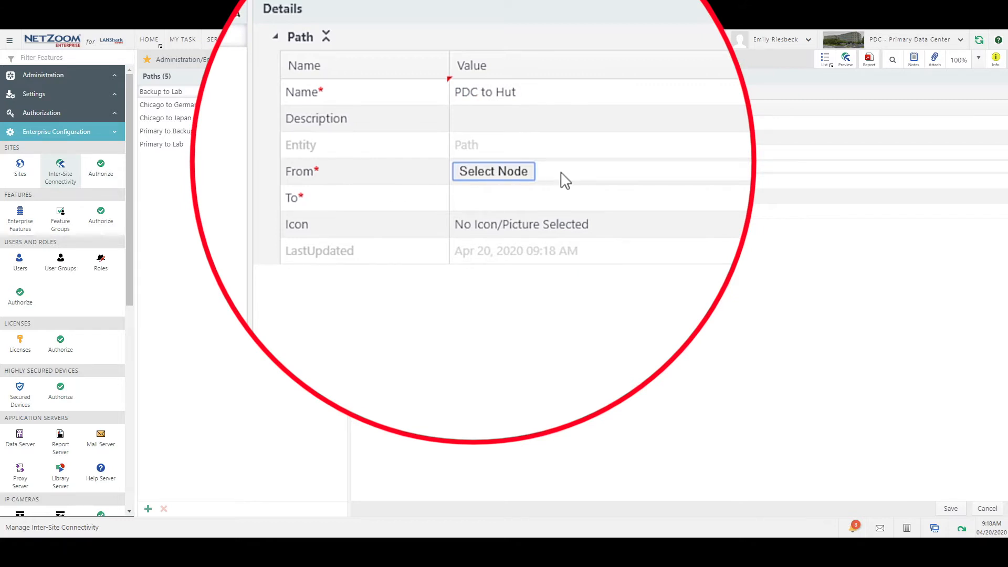
pyautogui.click(485, 174)
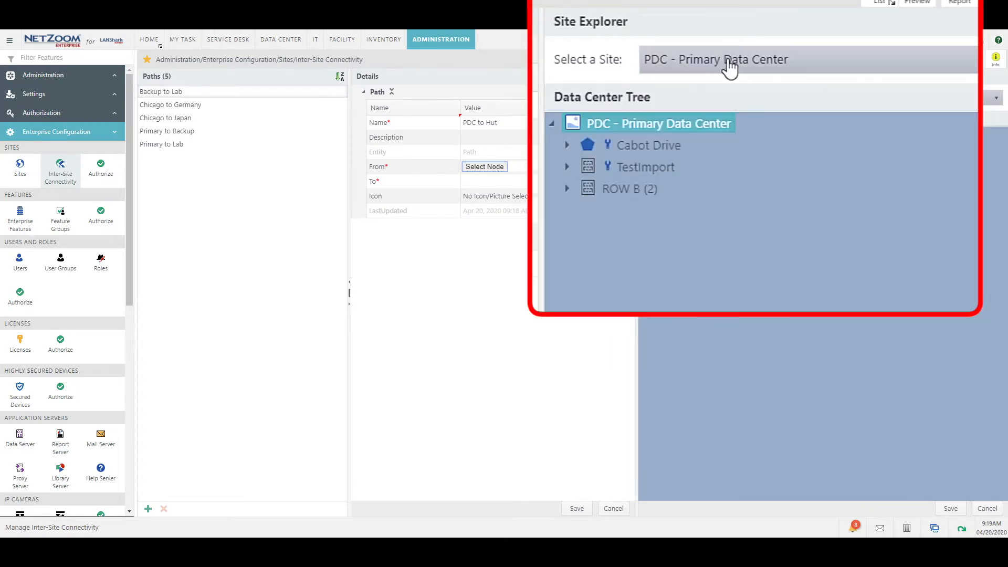
pyautogui.click(730, 68)
pyautogui.scroll(-2, 745, 191)
pyautogui.scroll(3, 745, 190)
pyautogui.scroll(-2, 742, 237)
pyautogui.click(761, 203)
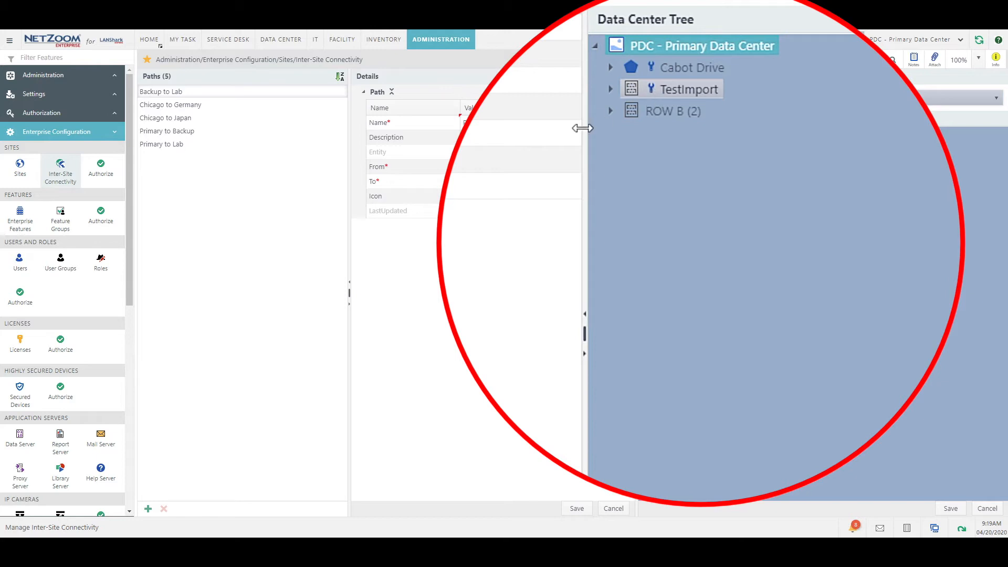
# Set the path's From node to rack A101 under Cabot Drive, 2300, 5th Floor, Data Center Floor, RoomRaisedFloor, Zone A, Row A100.
pyautogui.click(610, 67)
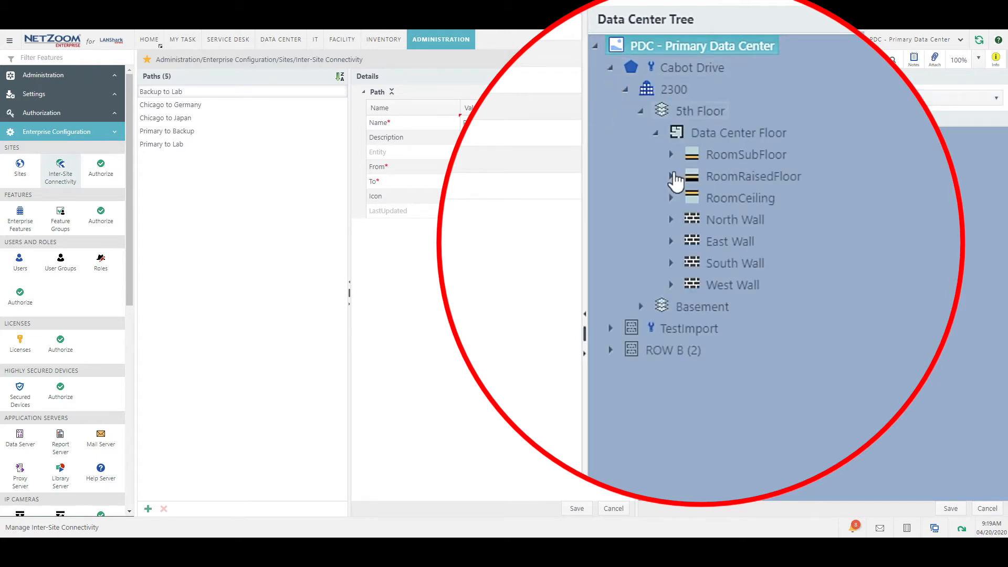
pyautogui.click(672, 176)
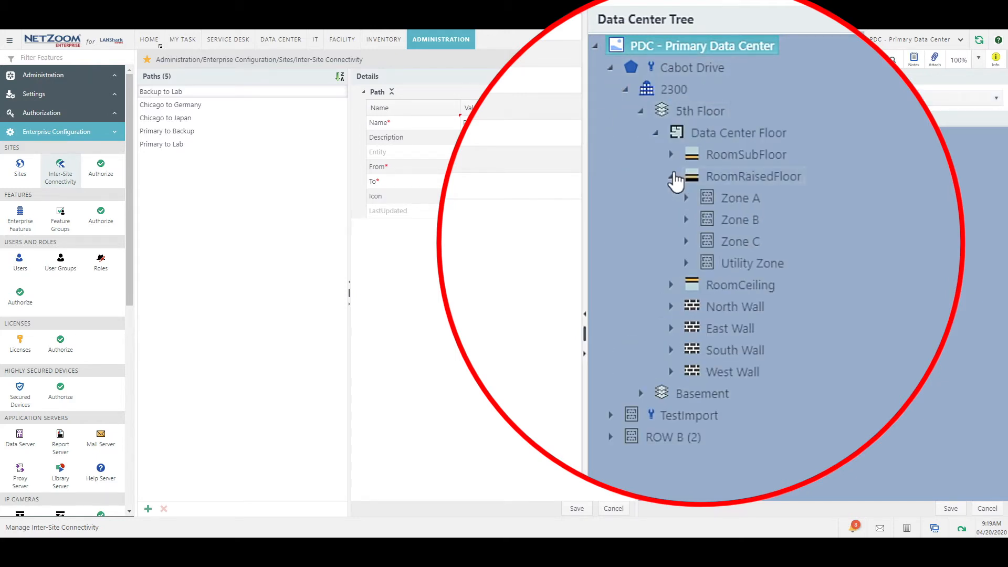
pyautogui.click(686, 199)
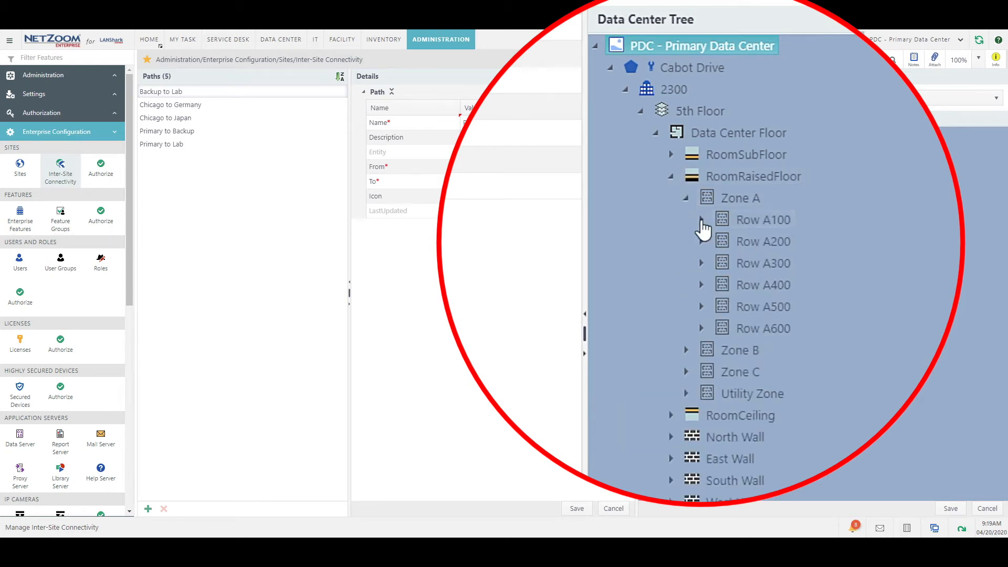
pyautogui.click(702, 220)
pyautogui.click(735, 234)
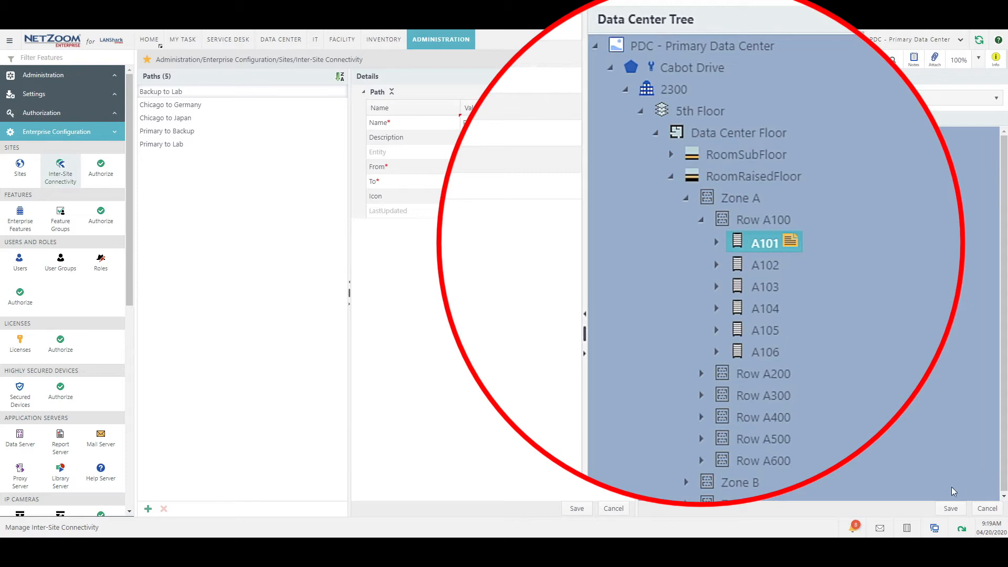
pyautogui.click(949, 508)
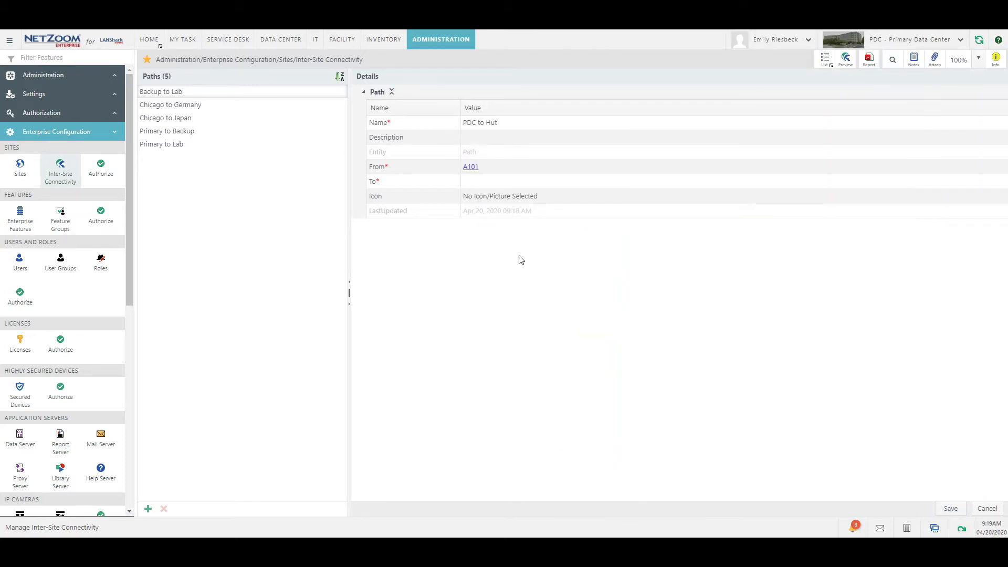
# Set the path's To node to PDC-H01 in the Hut - PDC site and save the path.
pyautogui.click(470, 184)
pyautogui.click(748, 97)
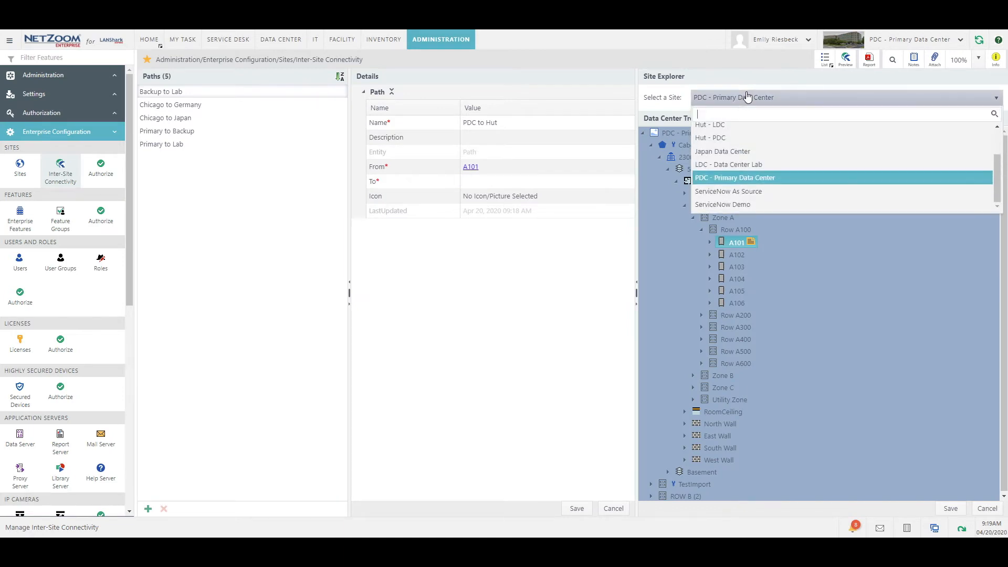
pyautogui.click(735, 137)
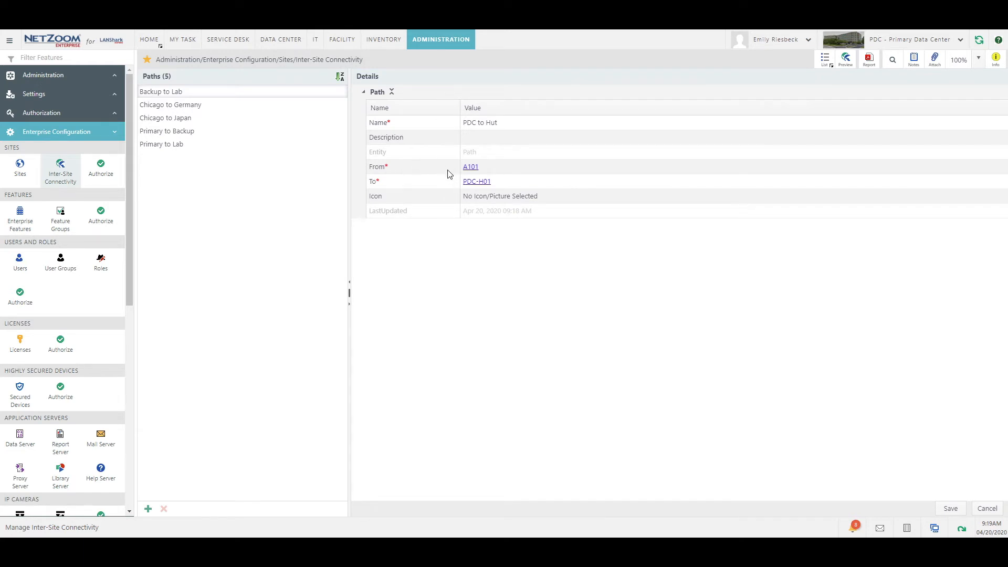
pyautogui.click(950, 508)
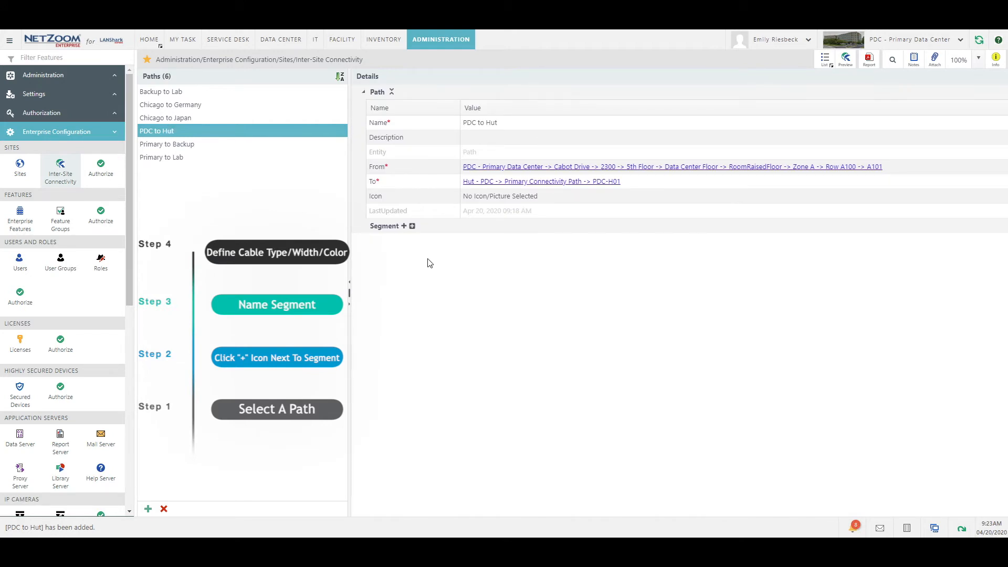
# Add a segment named Segment 1 to the PDC to Hut path with cable type Fiber and cable width 2.
pyautogui.click(404, 226)
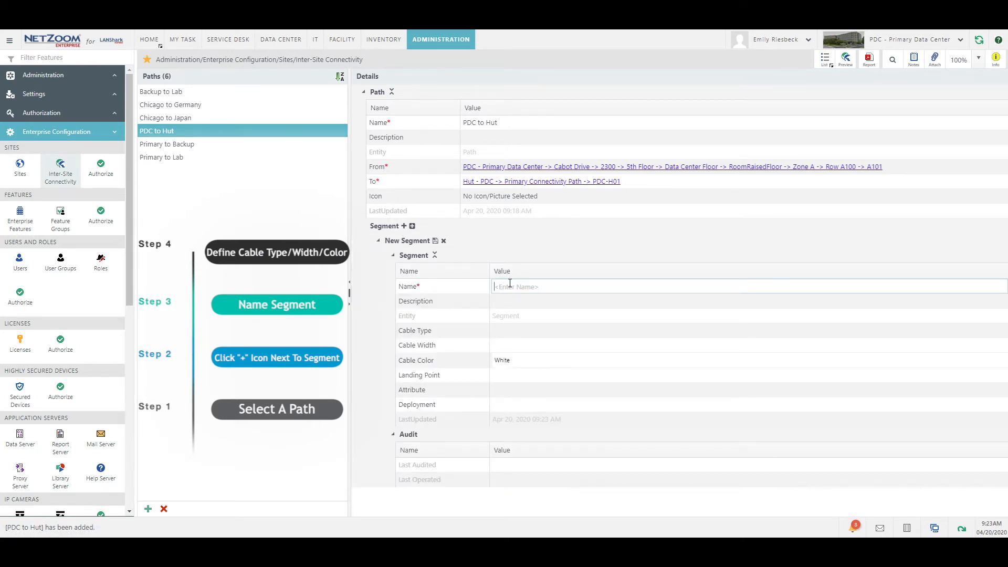
pyautogui.write('S')
pyautogui.click(515, 331)
pyautogui.click(515, 332)
pyautogui.click(524, 377)
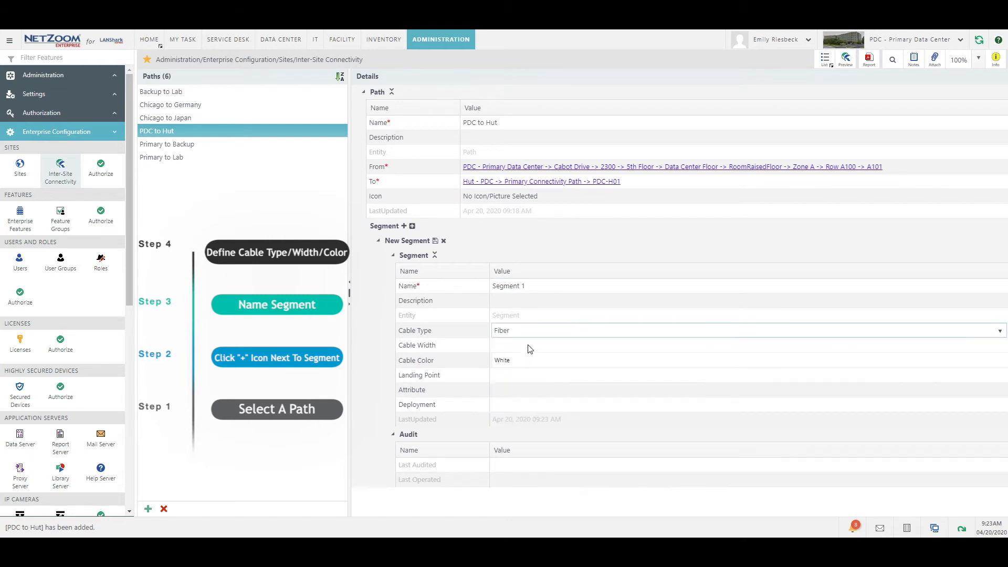
pyautogui.click(522, 346)
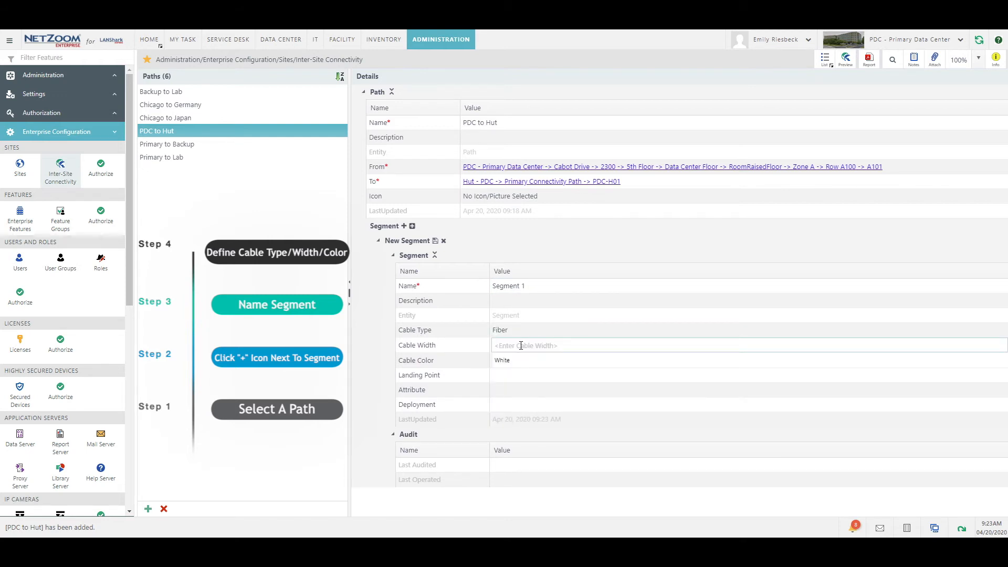
pyautogui.write('2')
pyautogui.click(522, 386)
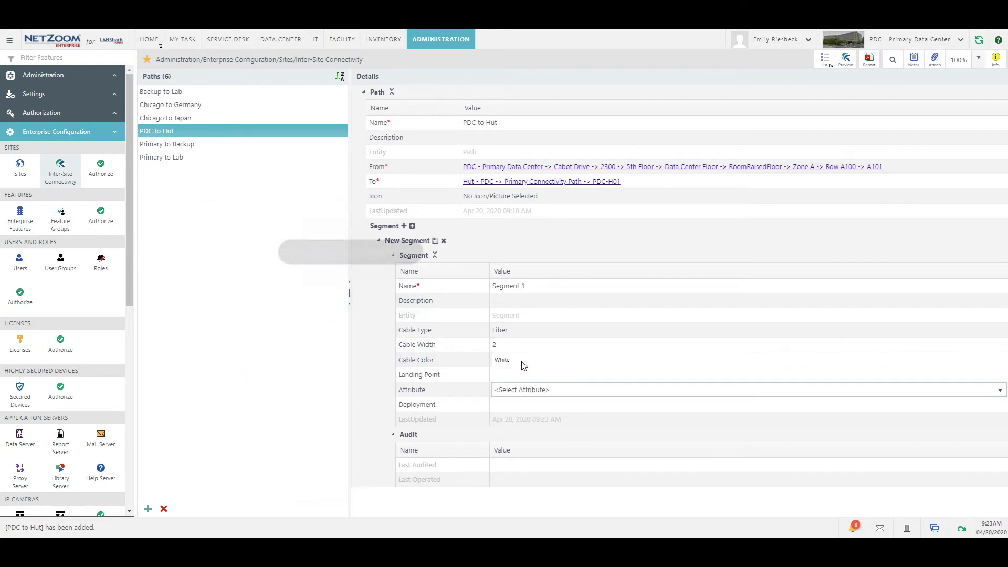
# Set the cable color of Segment 1 to a custom bright green.
pyautogui.click(522, 362)
pyautogui.click(522, 362)
pyautogui.click(523, 322)
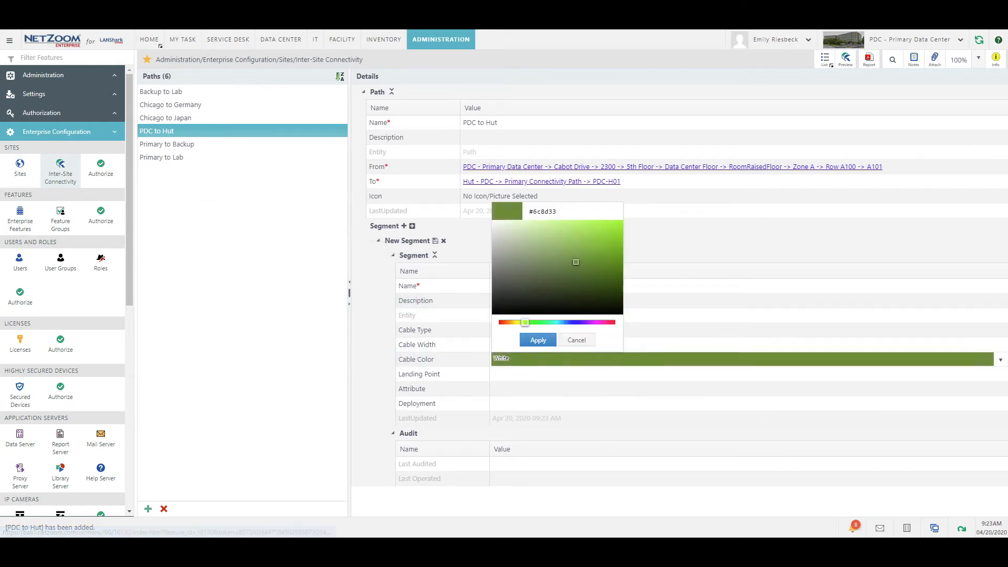
pyautogui.click(586, 246)
pyautogui.click(538, 339)
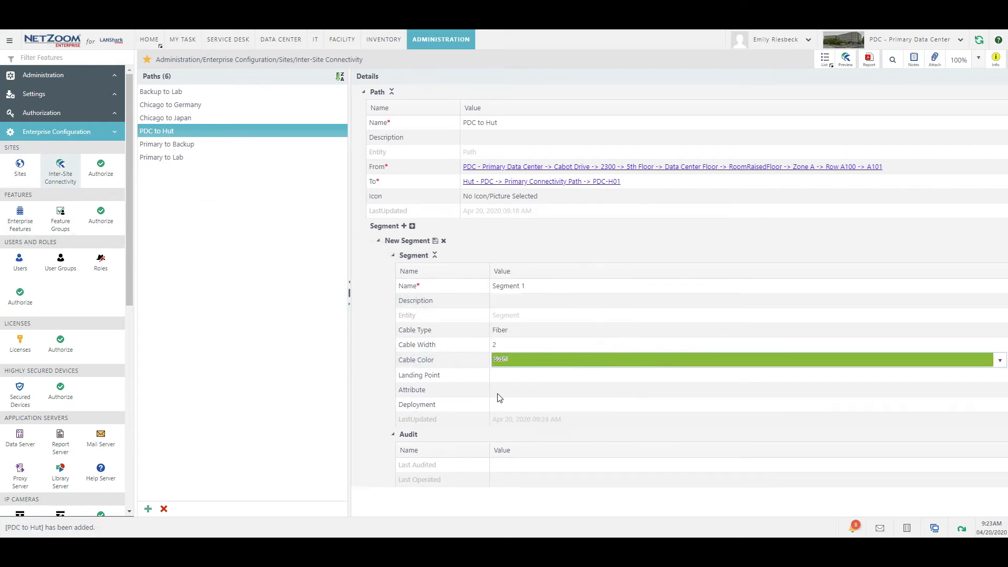
# Set the landing point of Segment 1 to Hut.ico.
pyautogui.click(510, 376)
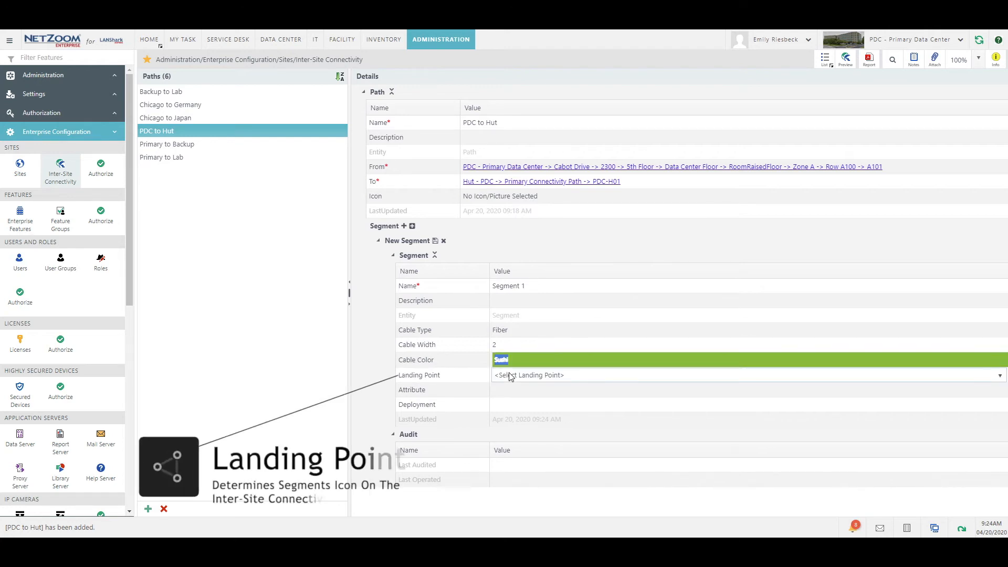
pyautogui.click(510, 376)
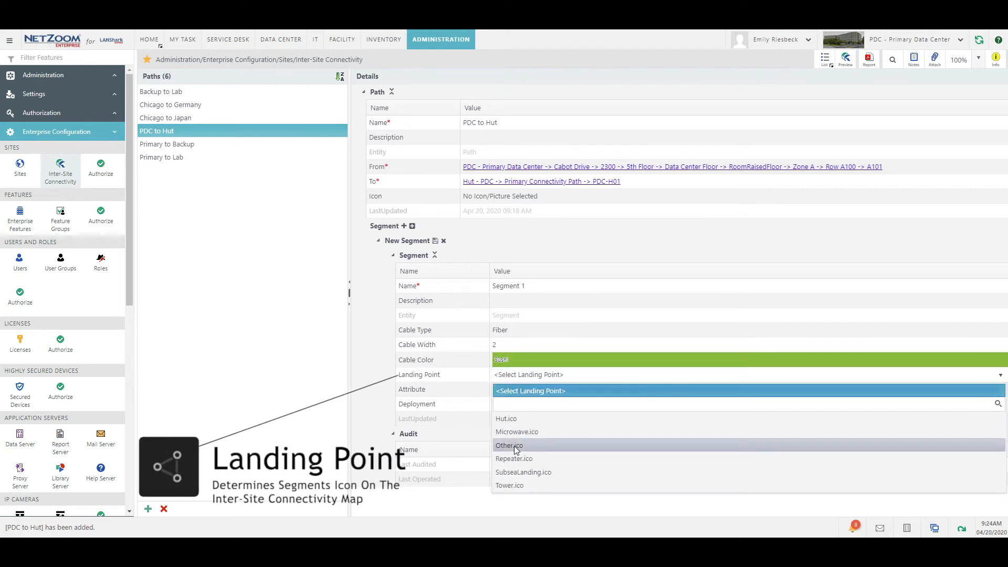
pyautogui.click(515, 472)
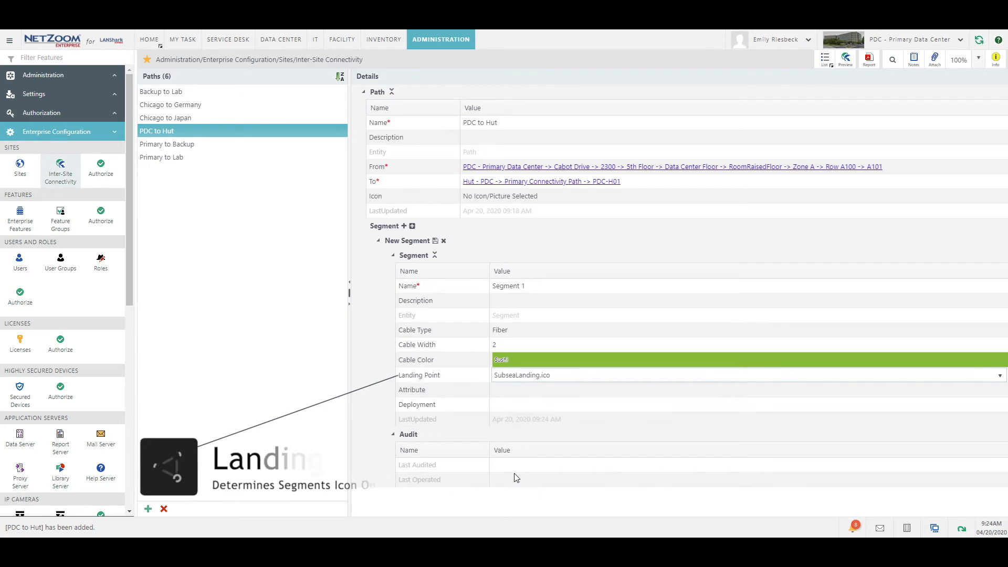
pyautogui.press('Up')
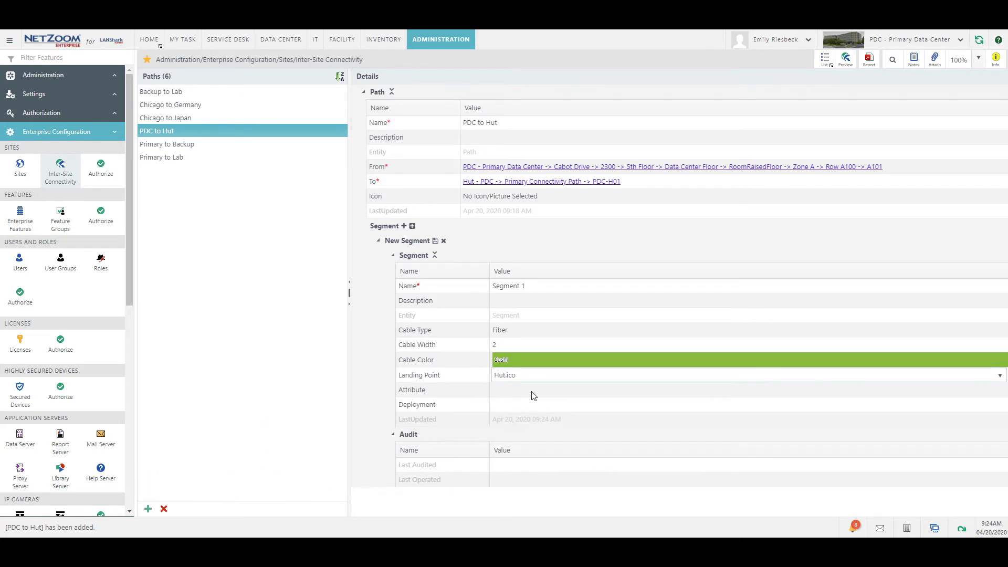
# Set the segment's attribute to BackHaulFiber.ico and its deployment to Underground.ico, and save the segment.
pyautogui.click(531, 391)
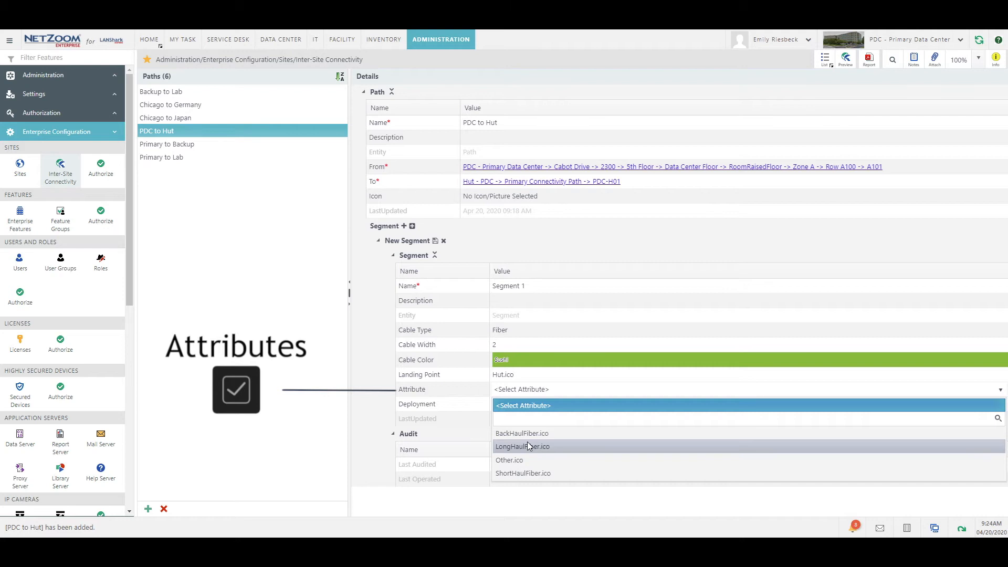
pyautogui.click(481, 418)
pyautogui.click(533, 404)
pyautogui.click(535, 407)
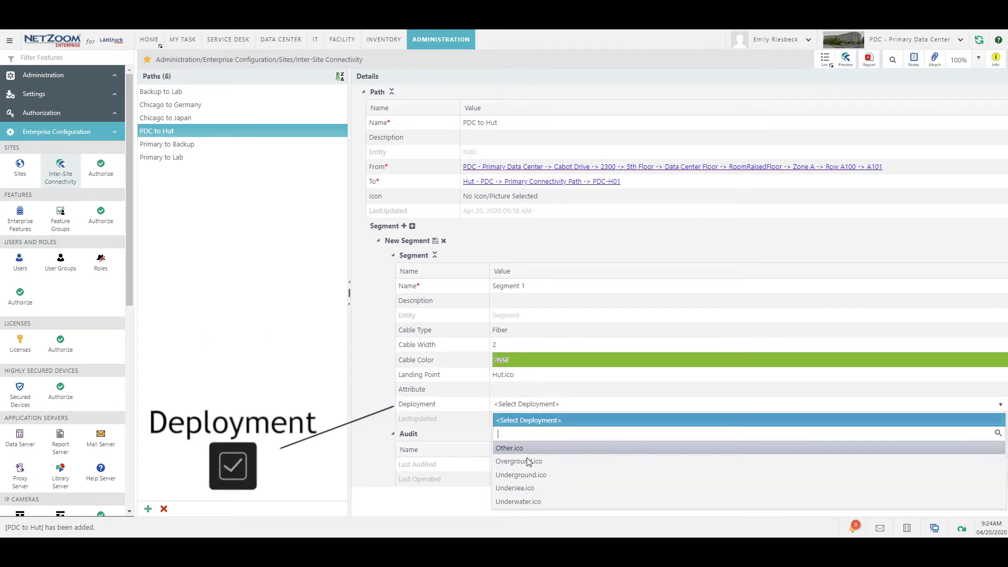
pyautogui.click(520, 479)
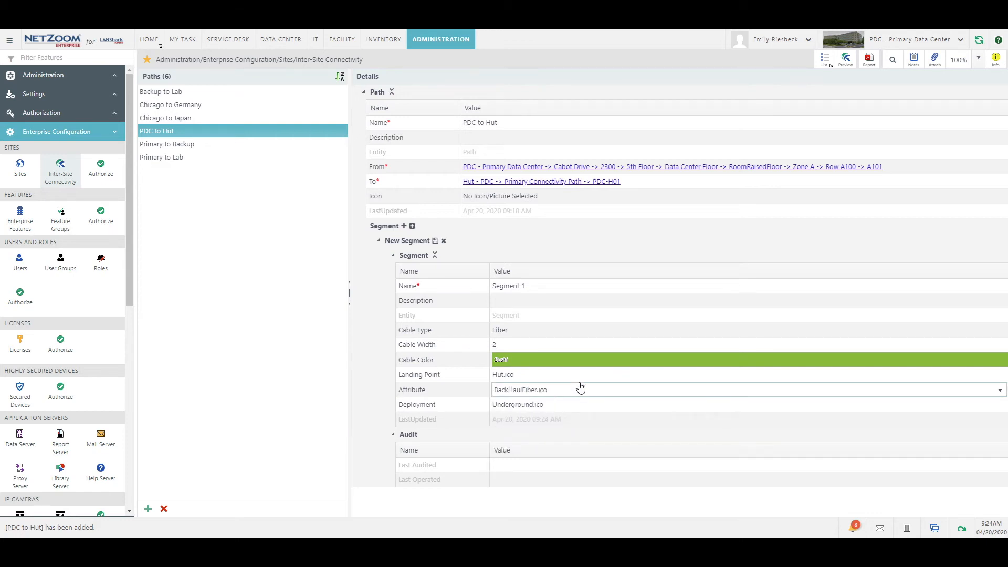
pyautogui.click(435, 241)
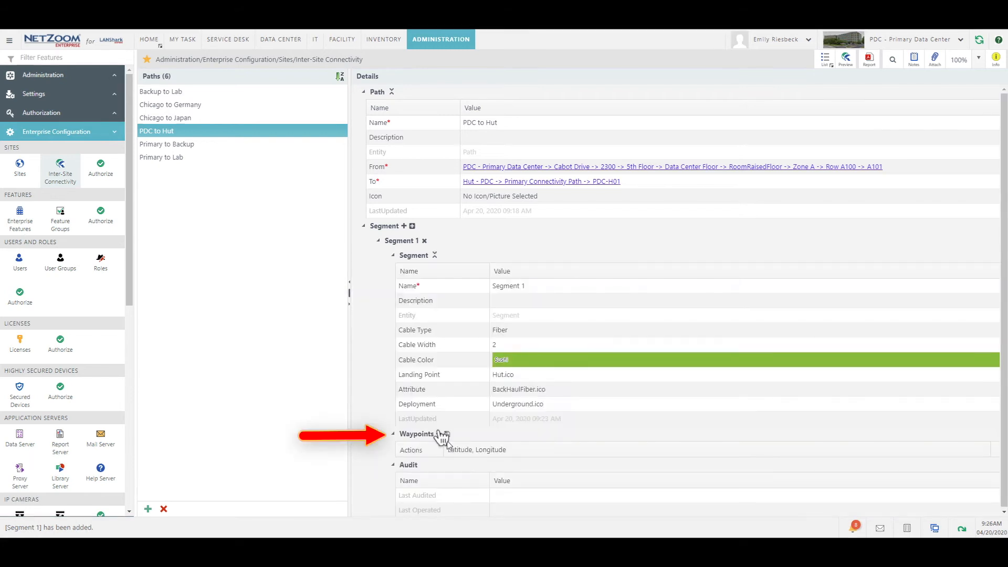
# Add a waypoint to Segment 1 at latitude, longitude 41.809568, -88.098774 and save it.
pyautogui.click(446, 433)
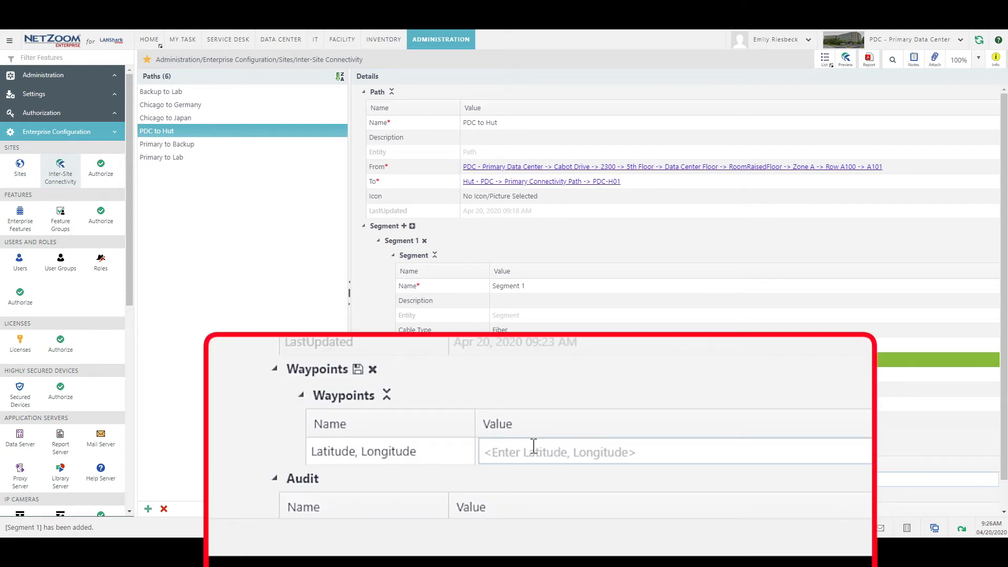
pyautogui.write('41.809568, -88.098774')
pyautogui.click(355, 369)
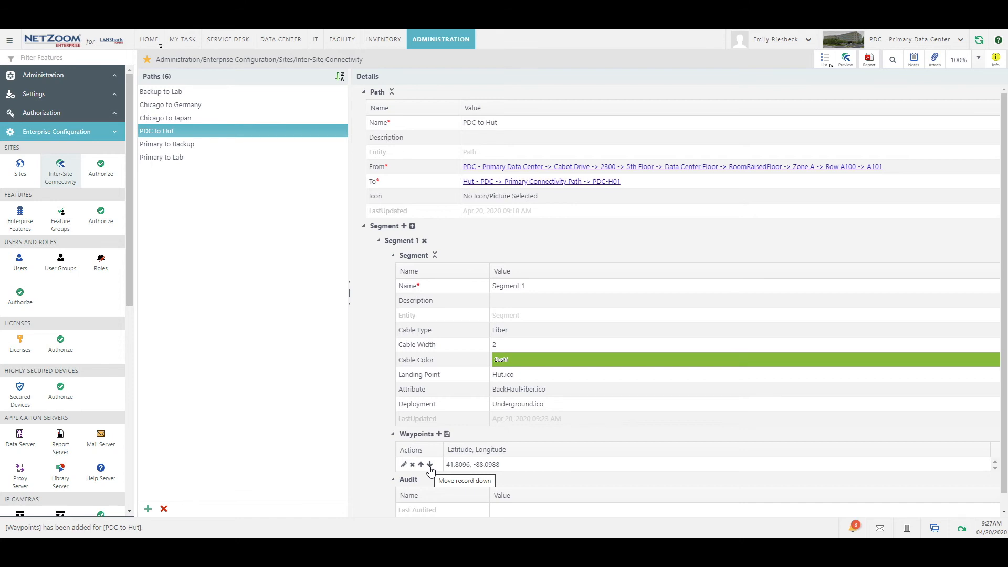
pyautogui.scroll(-7, 71, 370)
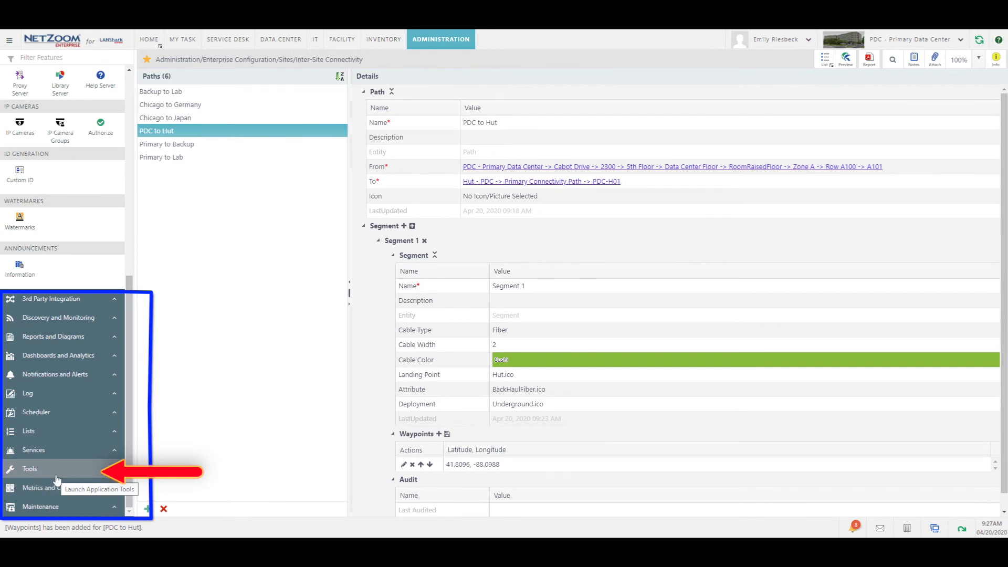
pyautogui.click(57, 479)
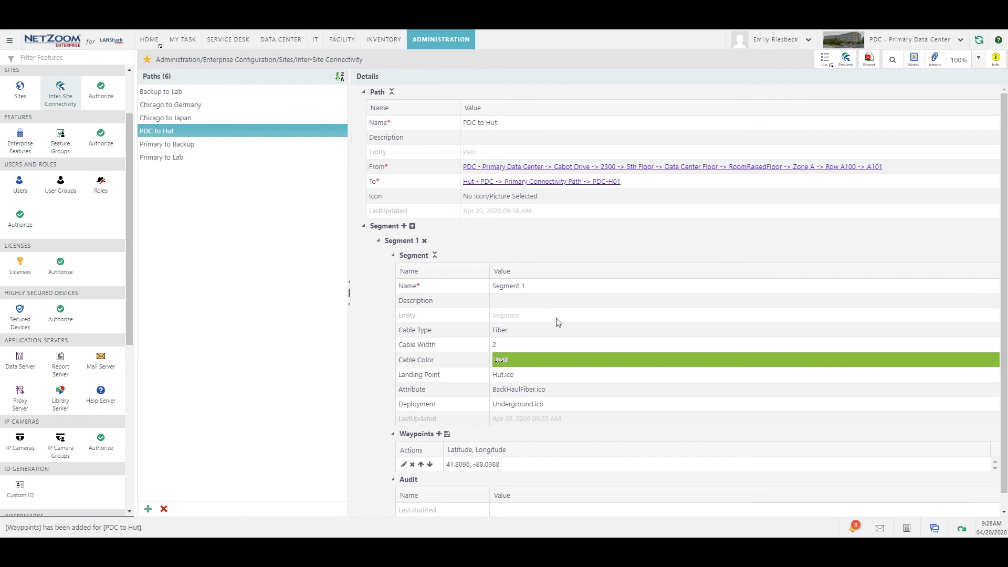
# Add the existing Primary to Backup segment to the PDC to Hut path.
pyautogui.click(413, 227)
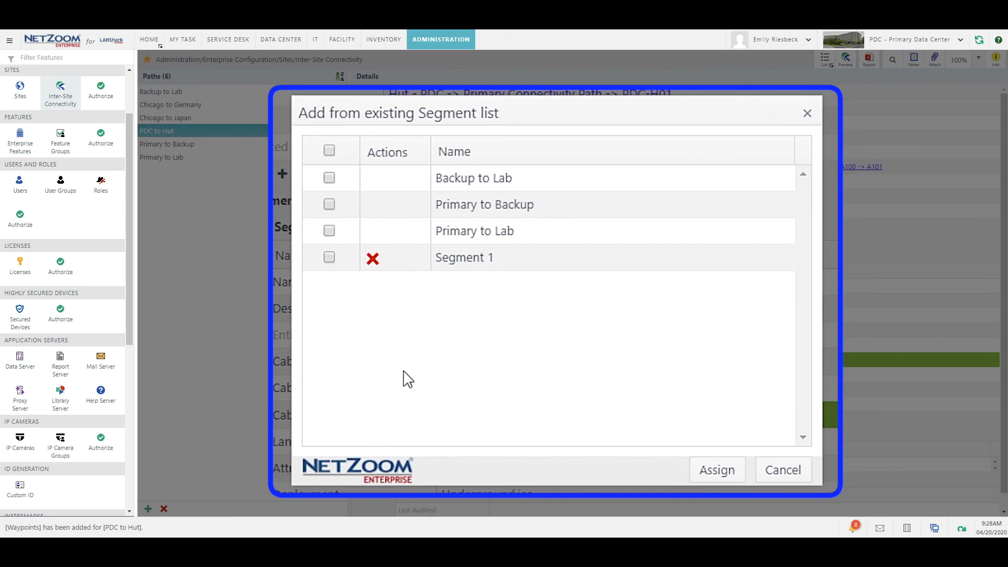
pyautogui.click(329, 204)
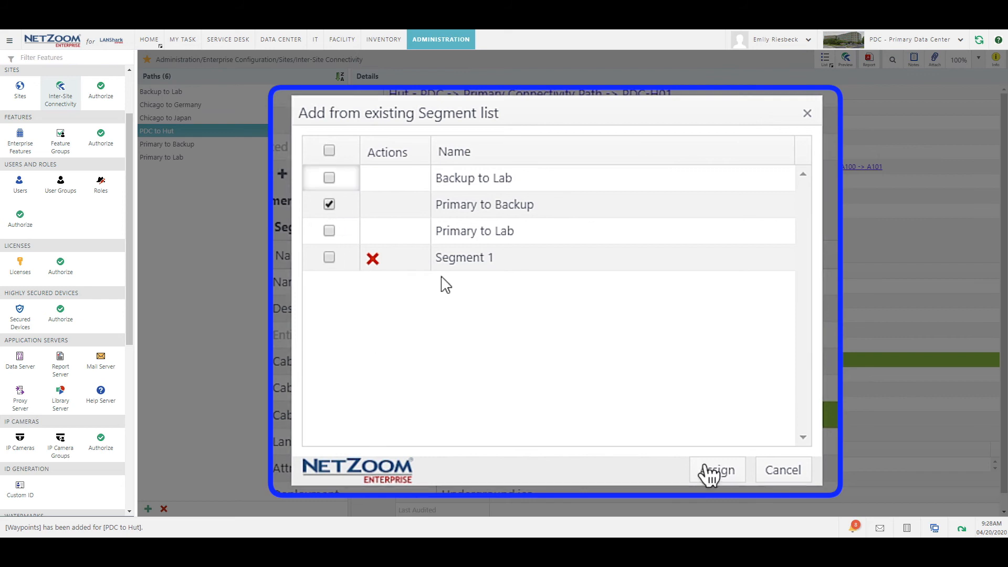
pyautogui.click(713, 470)
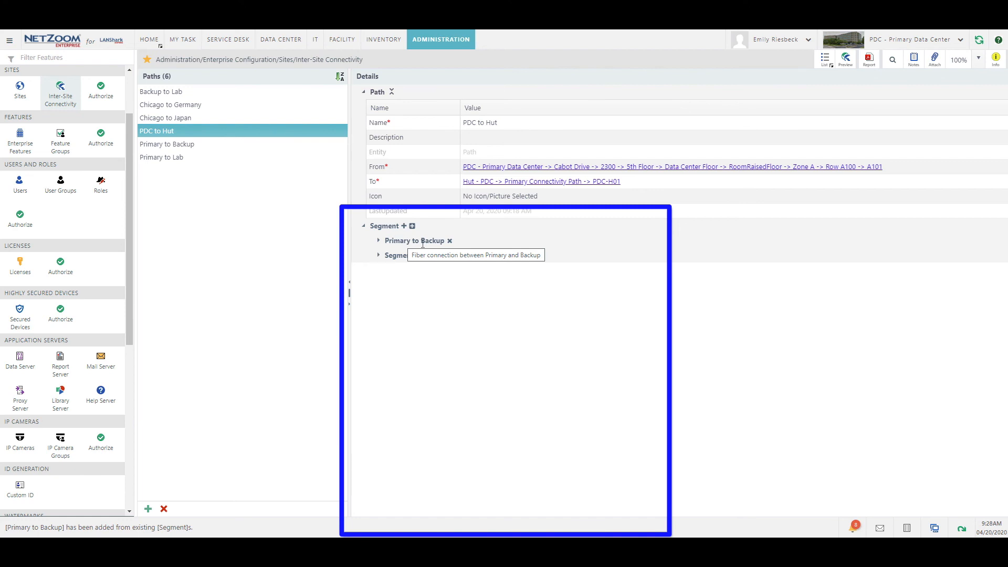
# Preview the Primary to Backup path on the map and examine its route up close in satellite view.
pyautogui.click(229, 145)
pyautogui.click(846, 60)
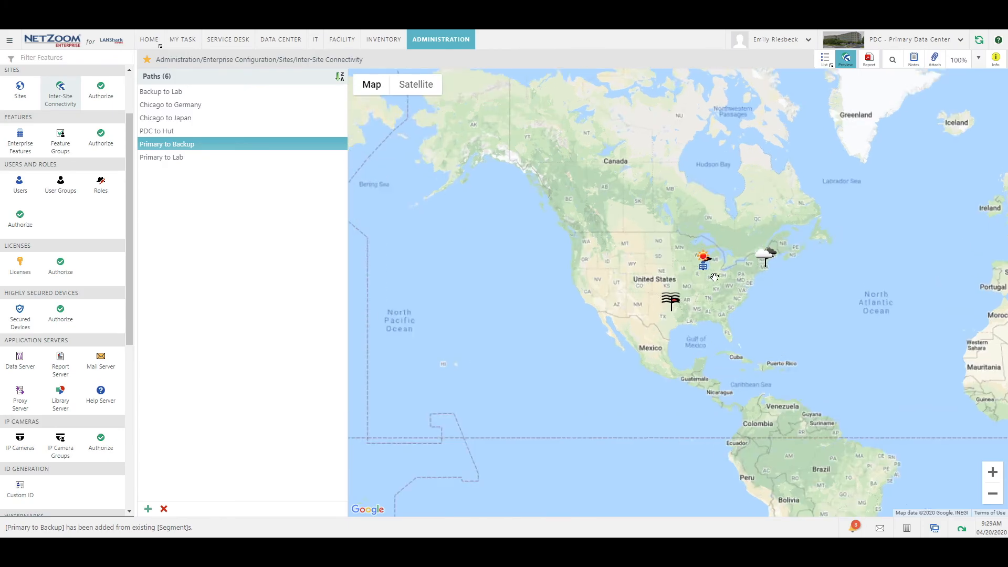
pyautogui.scroll(3, 706, 272)
pyautogui.scroll(6, 708, 231)
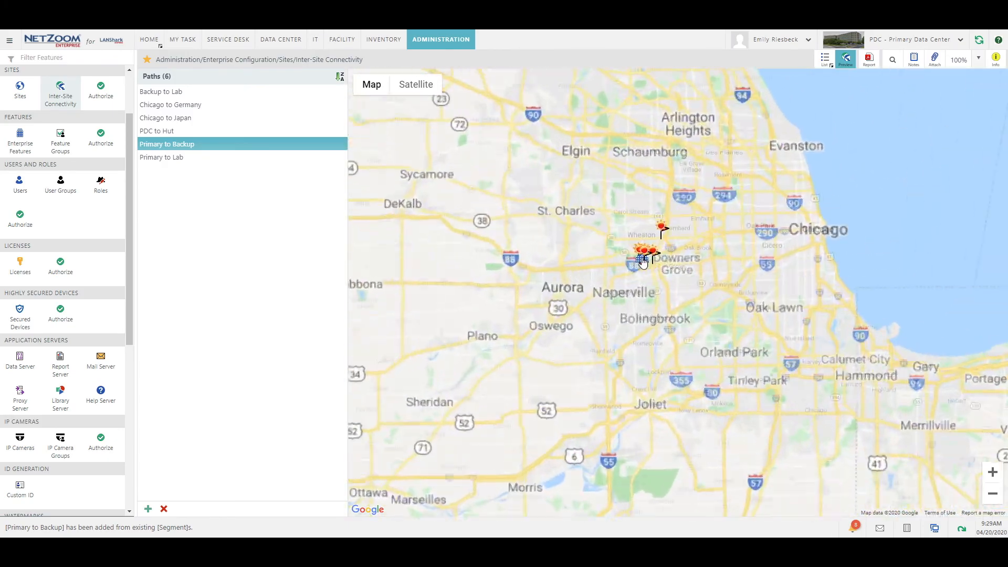
pyautogui.scroll(3, 637, 273)
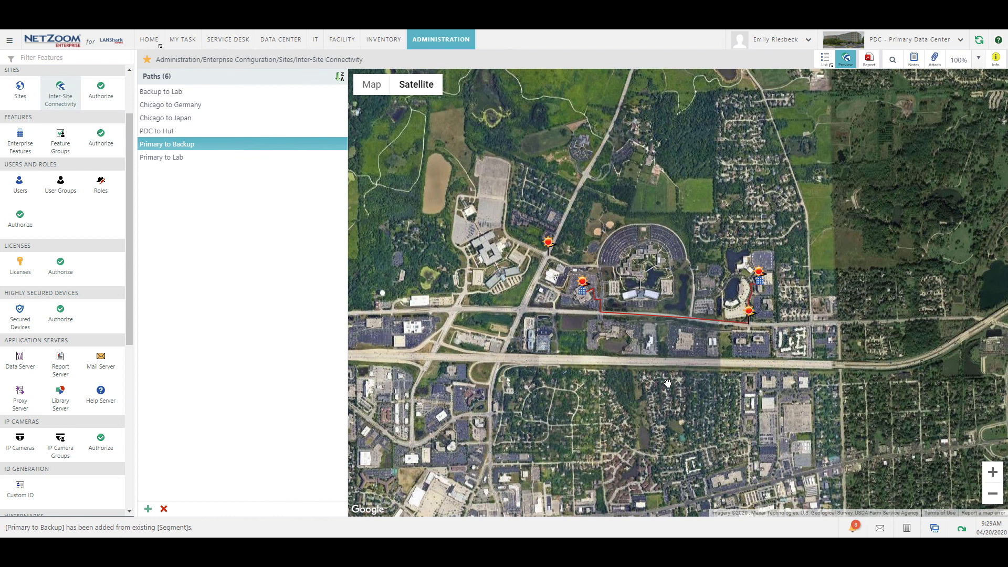
pyautogui.scroll(1, 698, 315)
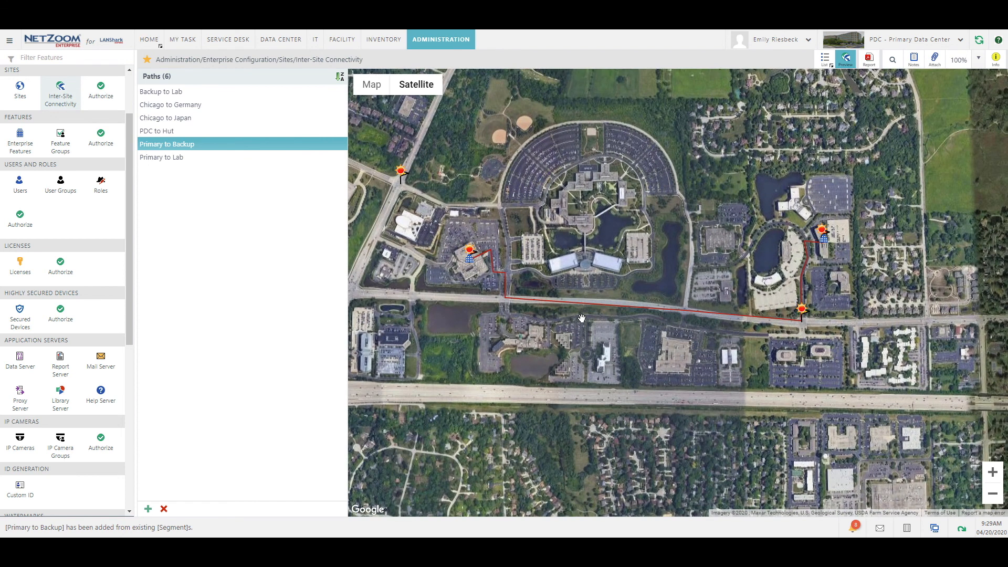